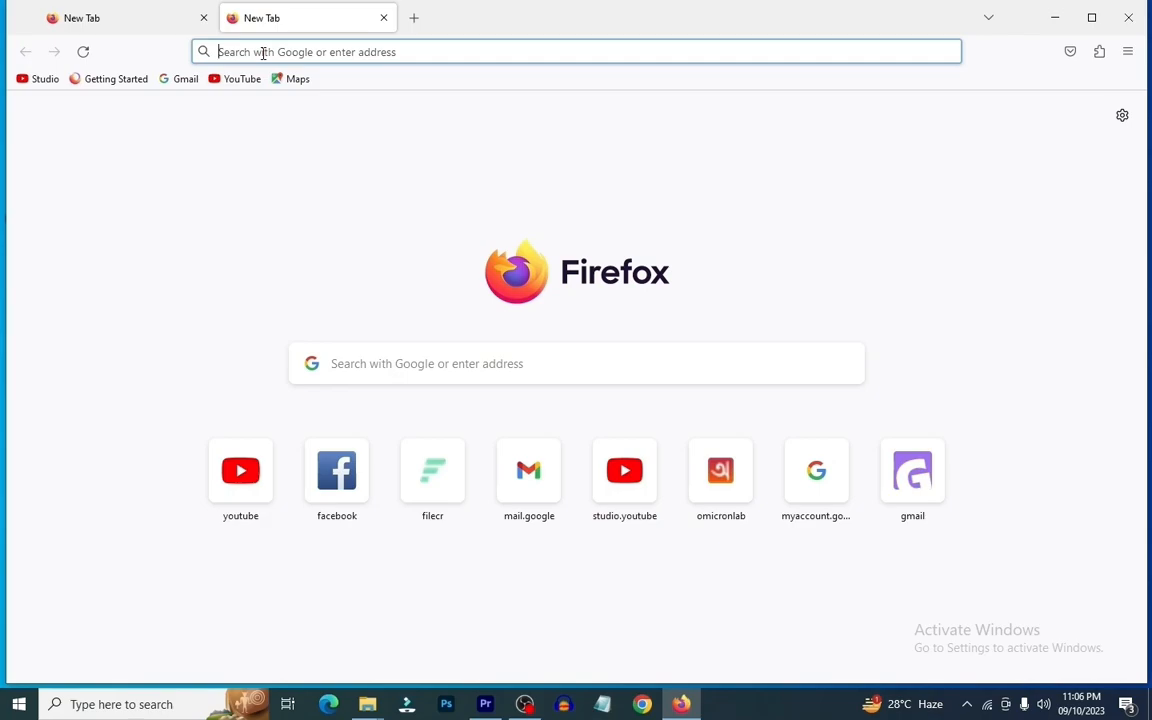
# Step: Open the router admin page at 192.168.1.1 through the 192.168.1.1 Admin link and sign in with the prefilled credentials
pyautogui.write('192')
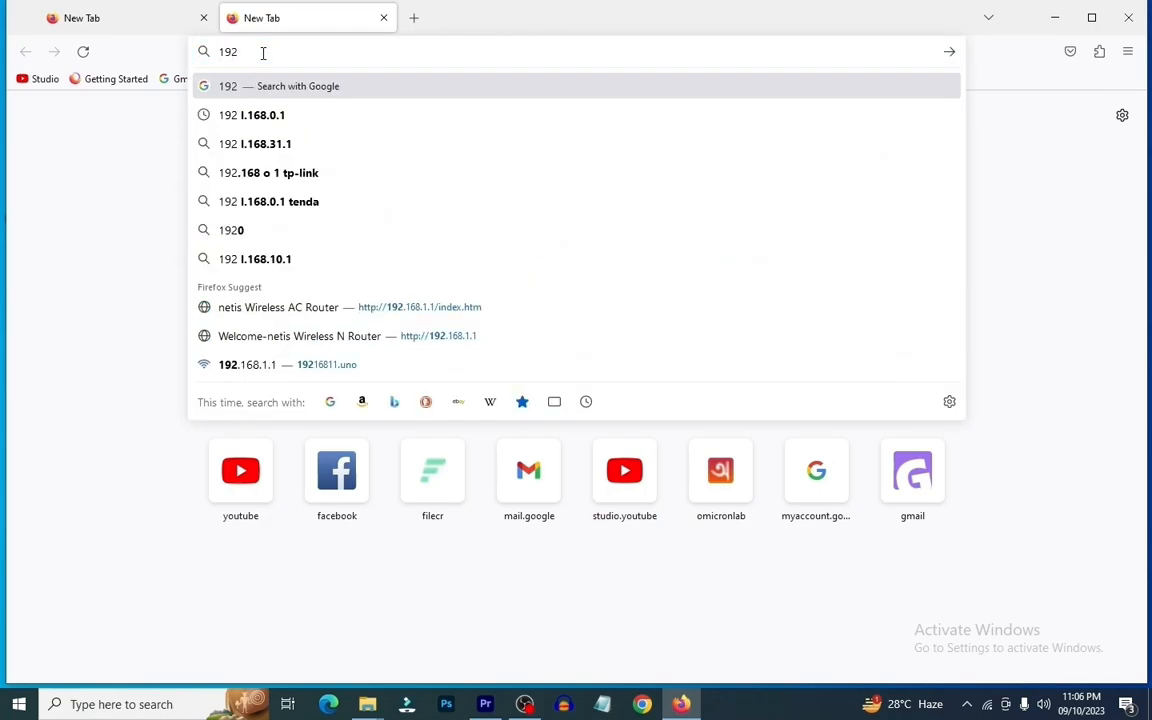
pyautogui.write('.168')
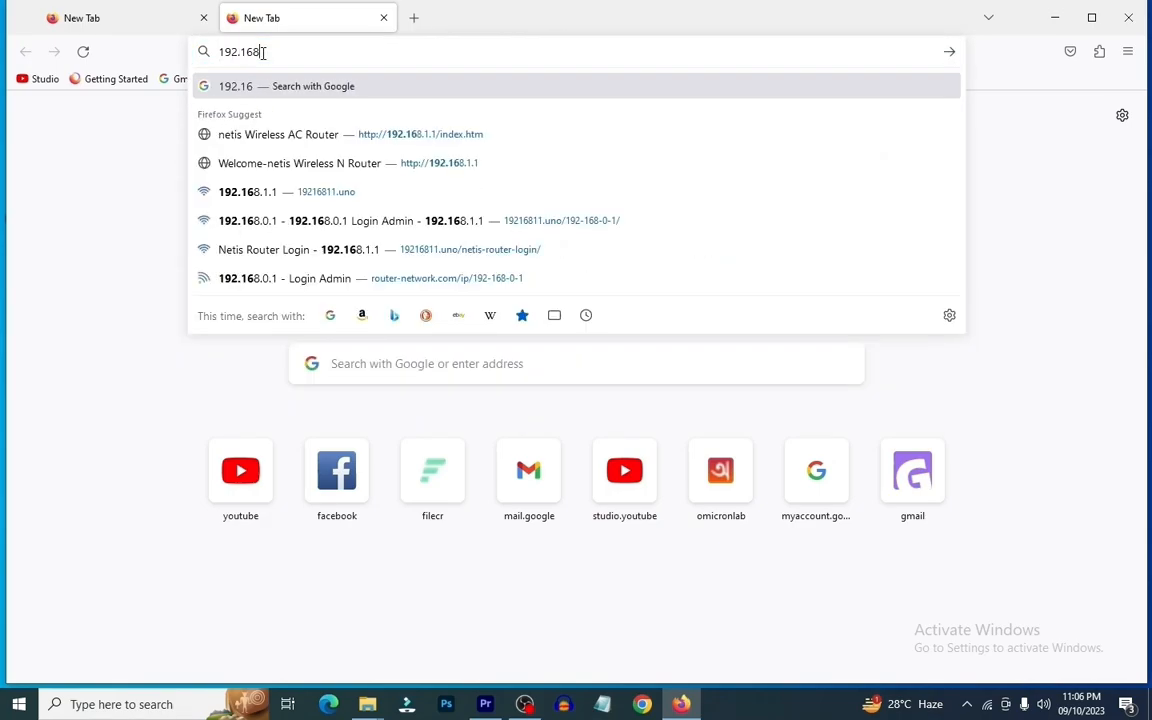
pyautogui.write('.1')
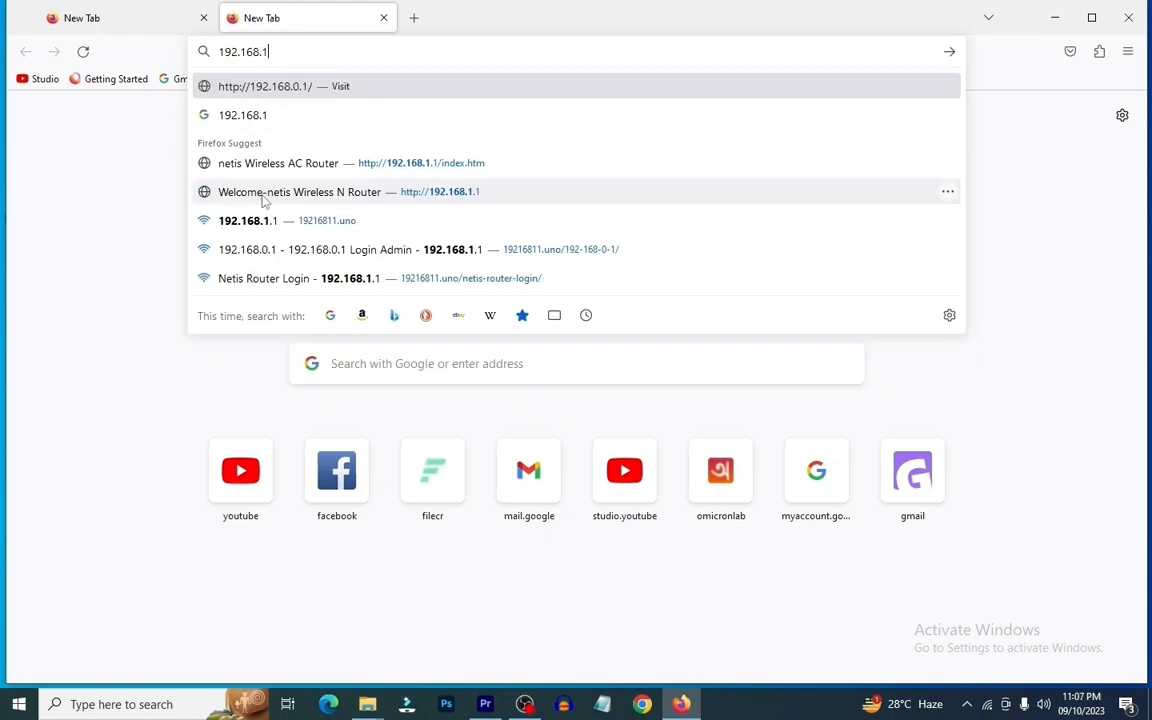
pyautogui.write('.1')
pyautogui.click(258, 170)
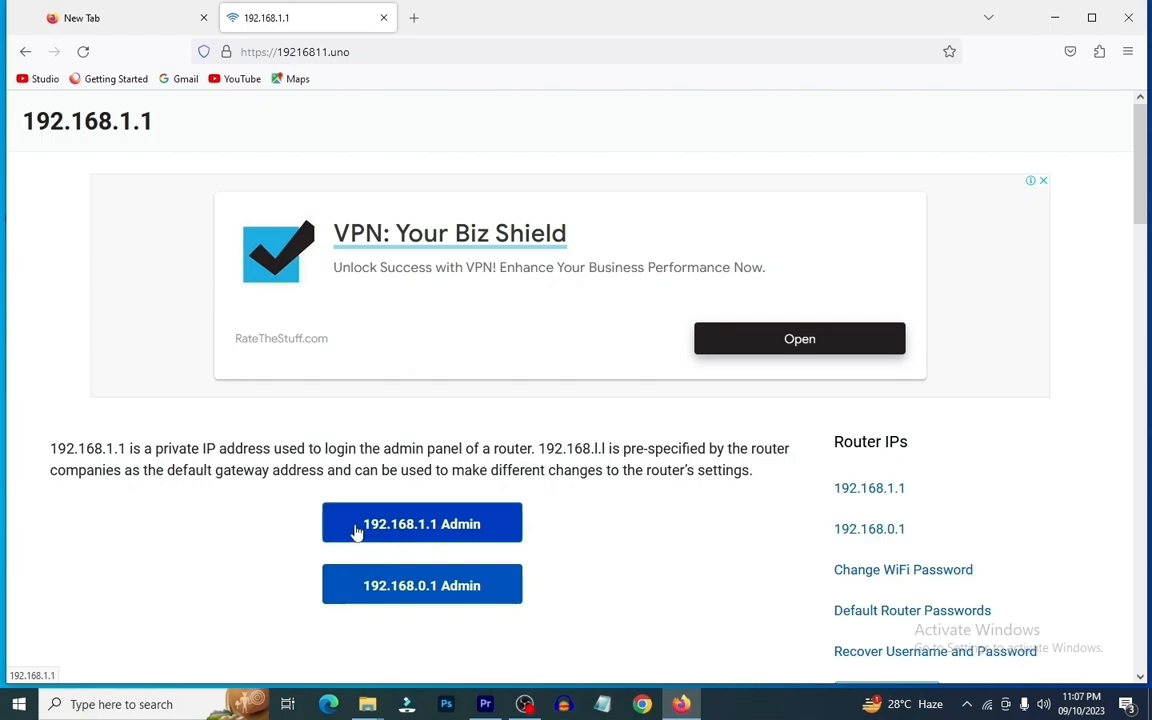
pyautogui.click(419, 535)
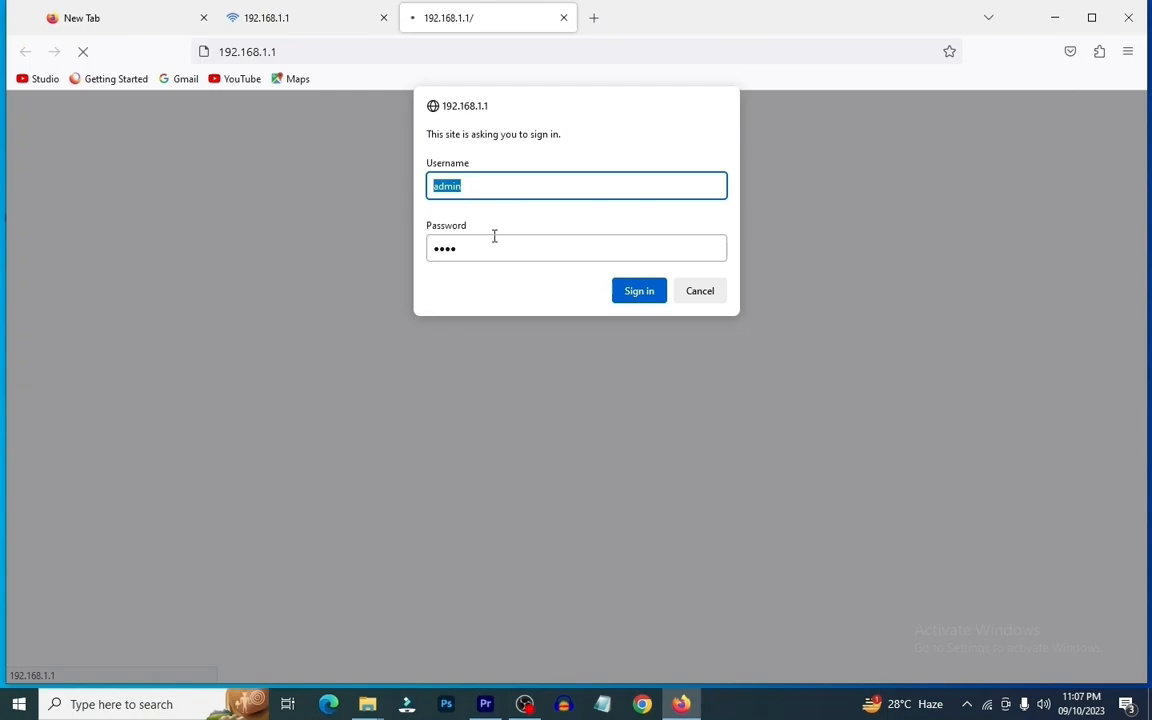
pyautogui.click(639, 291)
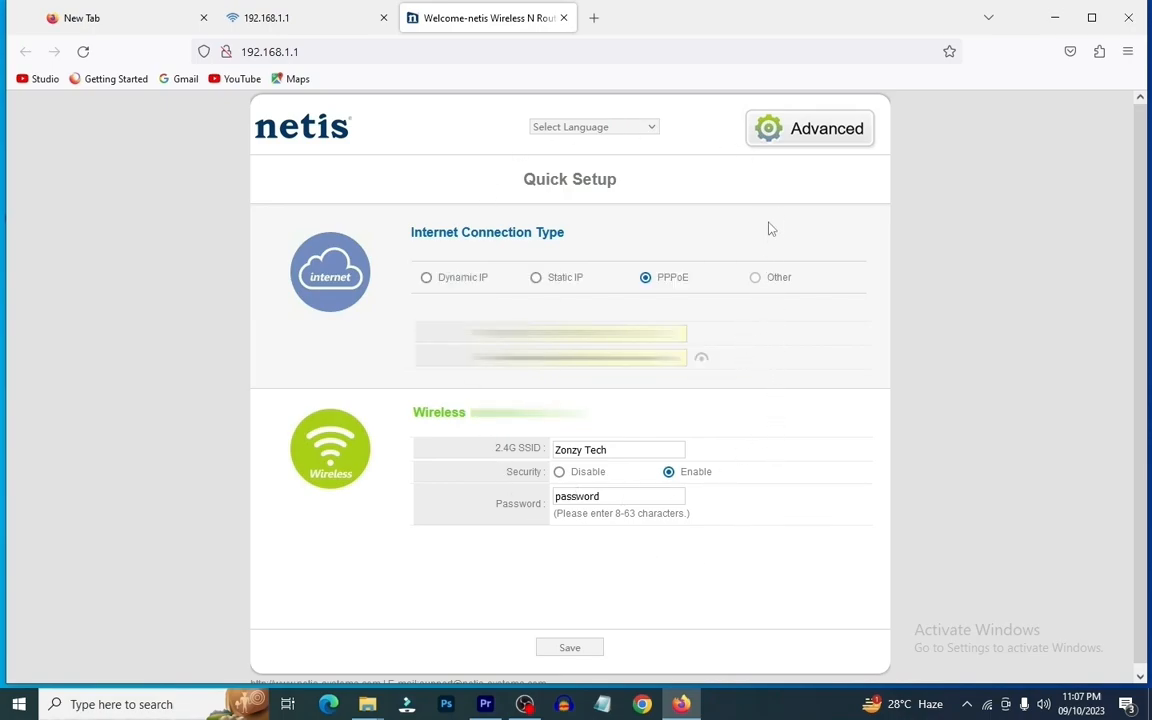
# Step: Go to the router's advanced settings and copy the desktop PC's MAC address from the Wireless Client List
pyautogui.click(797, 133)
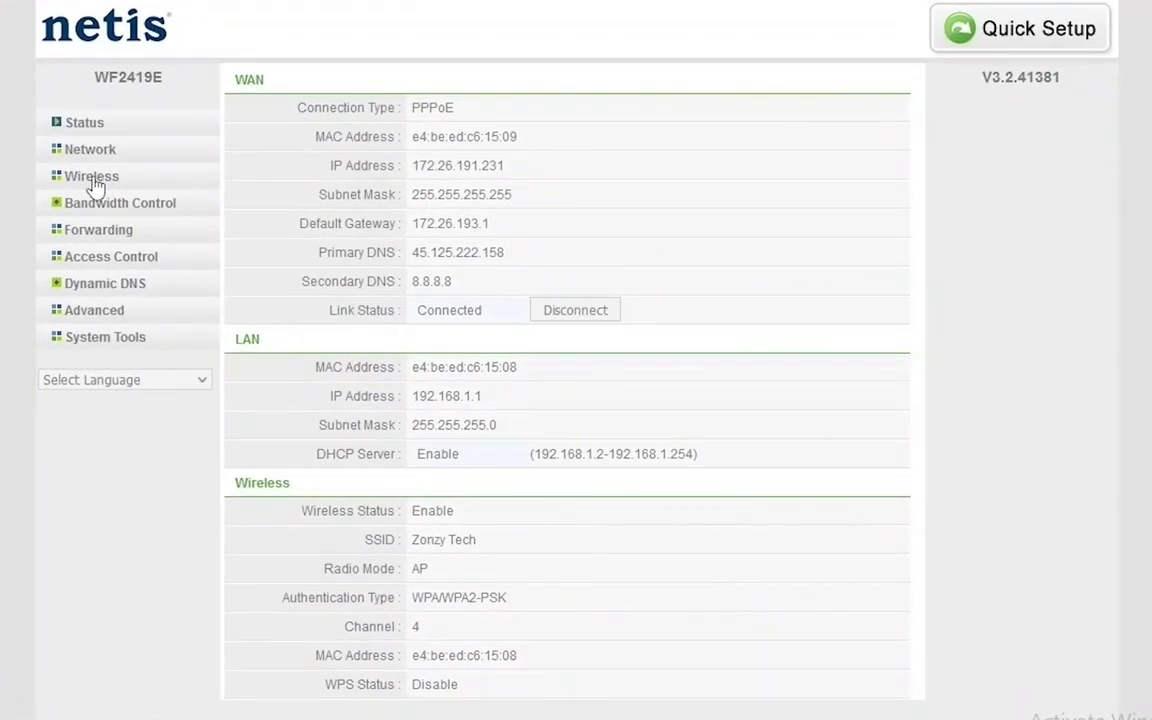
pyautogui.click(92, 177)
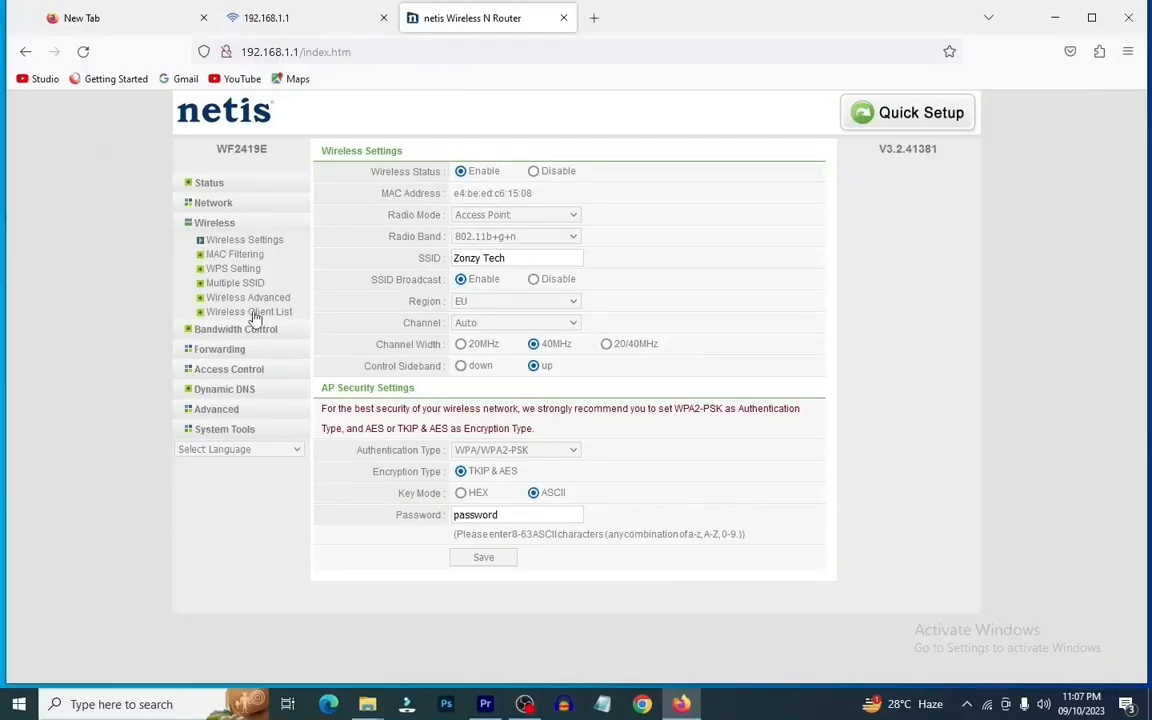
pyautogui.click(256, 314)
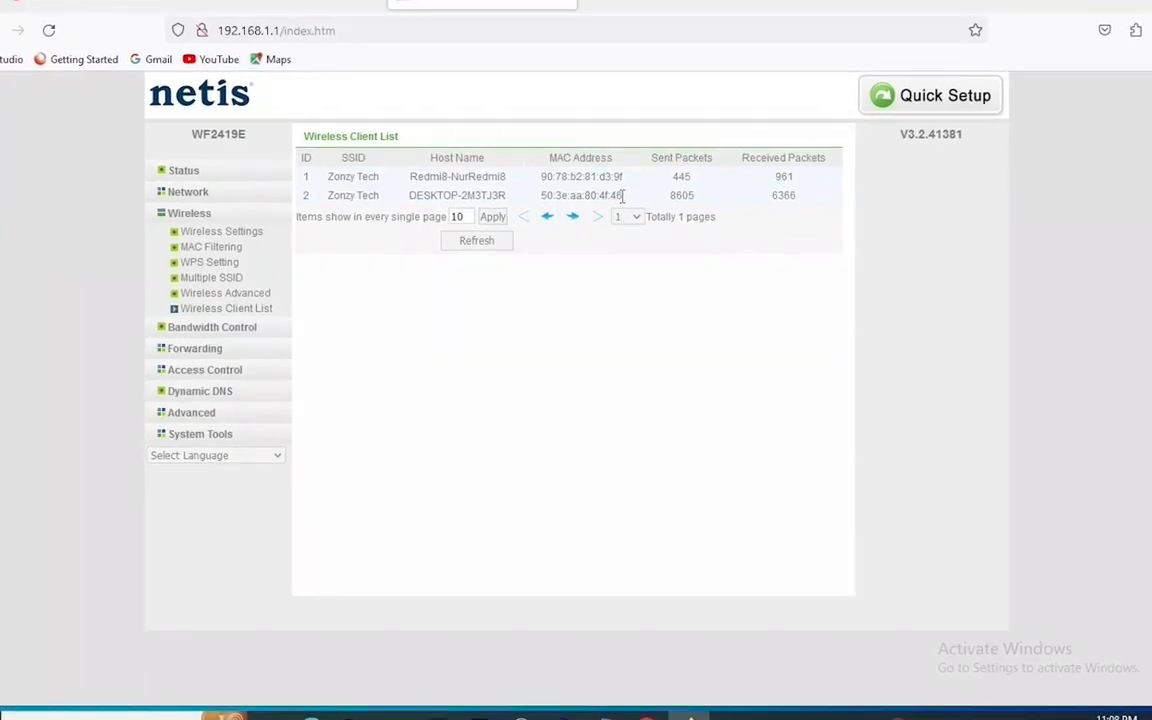
pyautogui.moveTo(622, 196); pyautogui.dragTo(542, 199)
pyautogui.hotkey('ctrl', 'c')
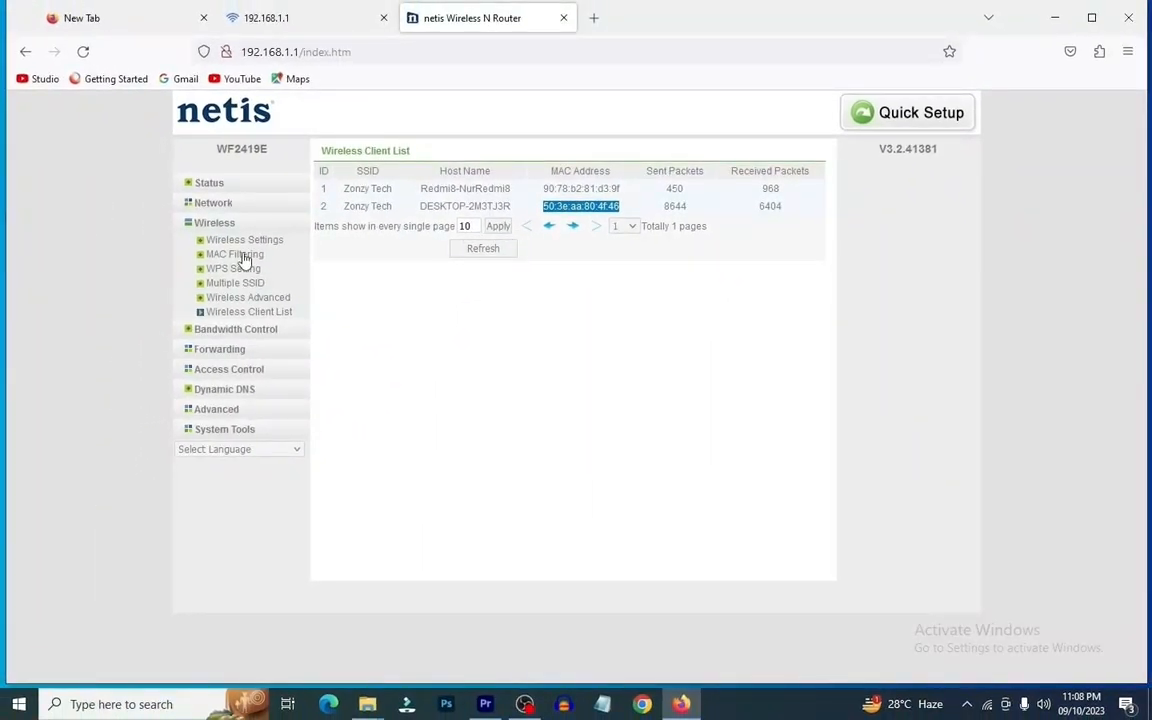
# Step: Try to add a wireless MAC filtering entry described as pc with MAC address 50:3e:aa:80:4f:46
pyautogui.click(230, 256)
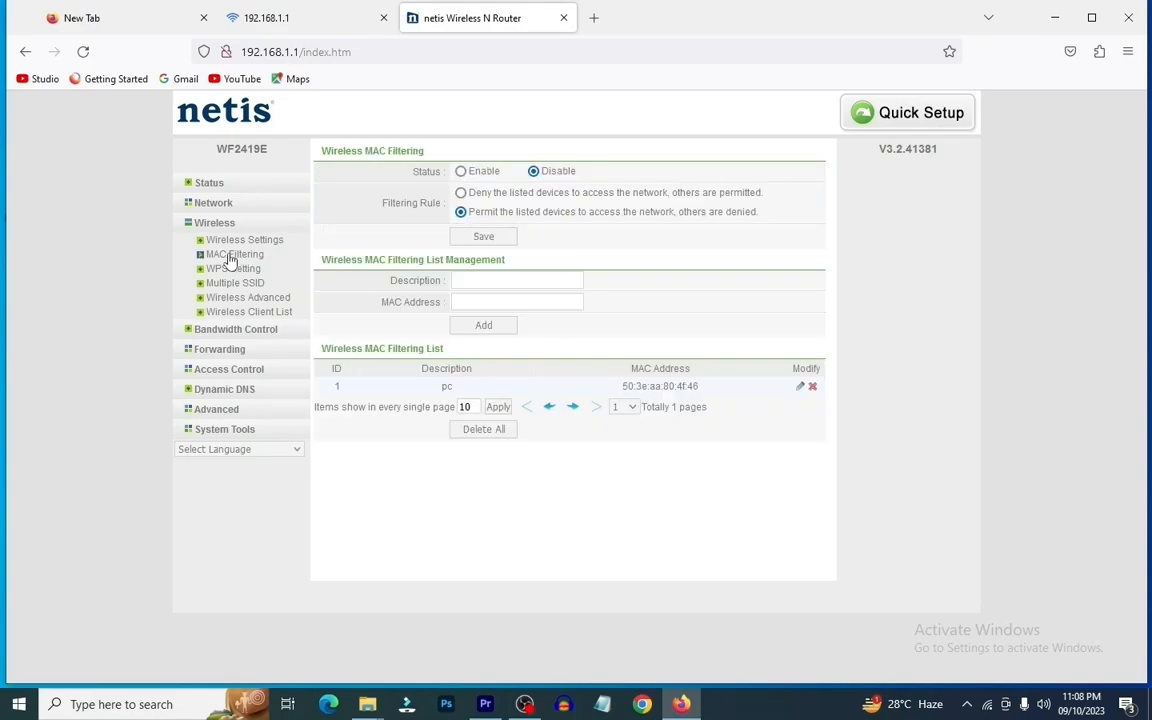
pyautogui.click(475, 283)
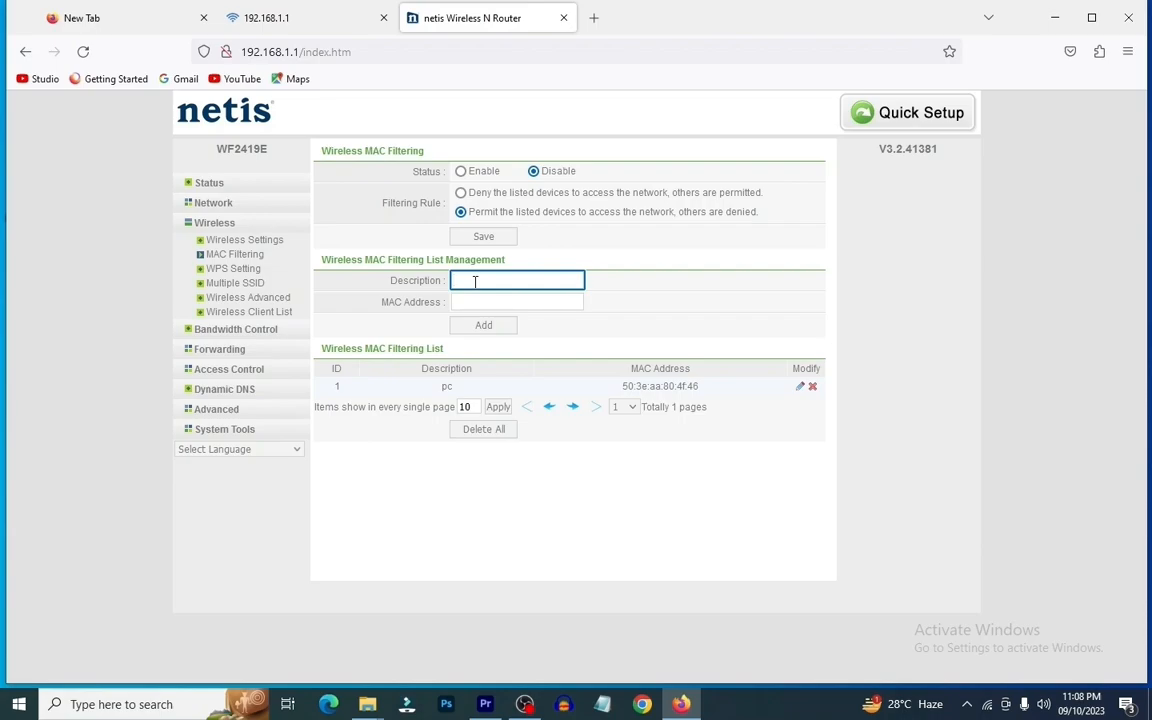
pyautogui.write('p')
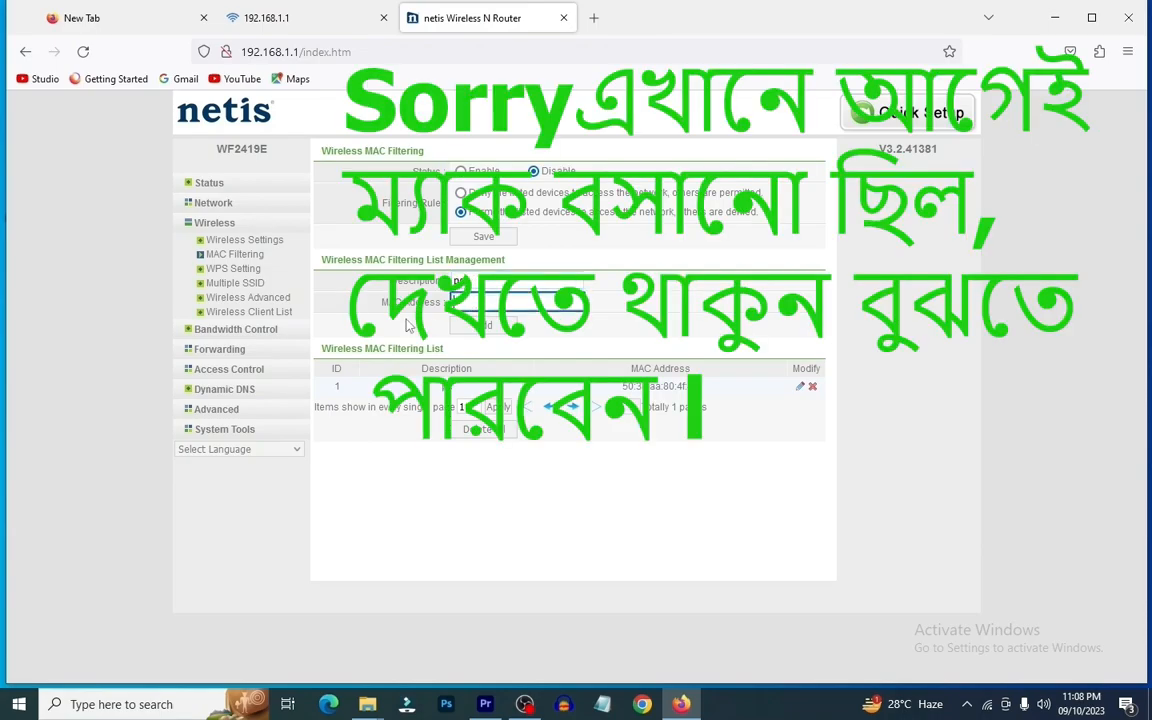
pyautogui.click(493, 304)
pyautogui.hotkey('ctrl', 'v')
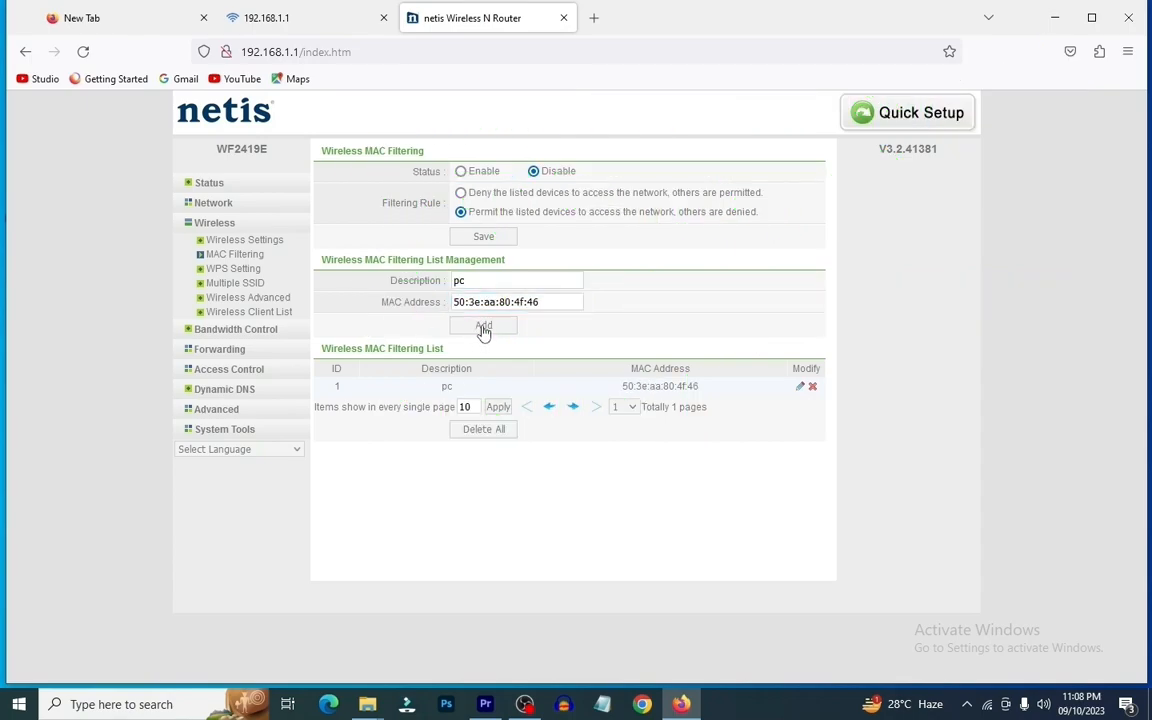
pyautogui.click(483, 327)
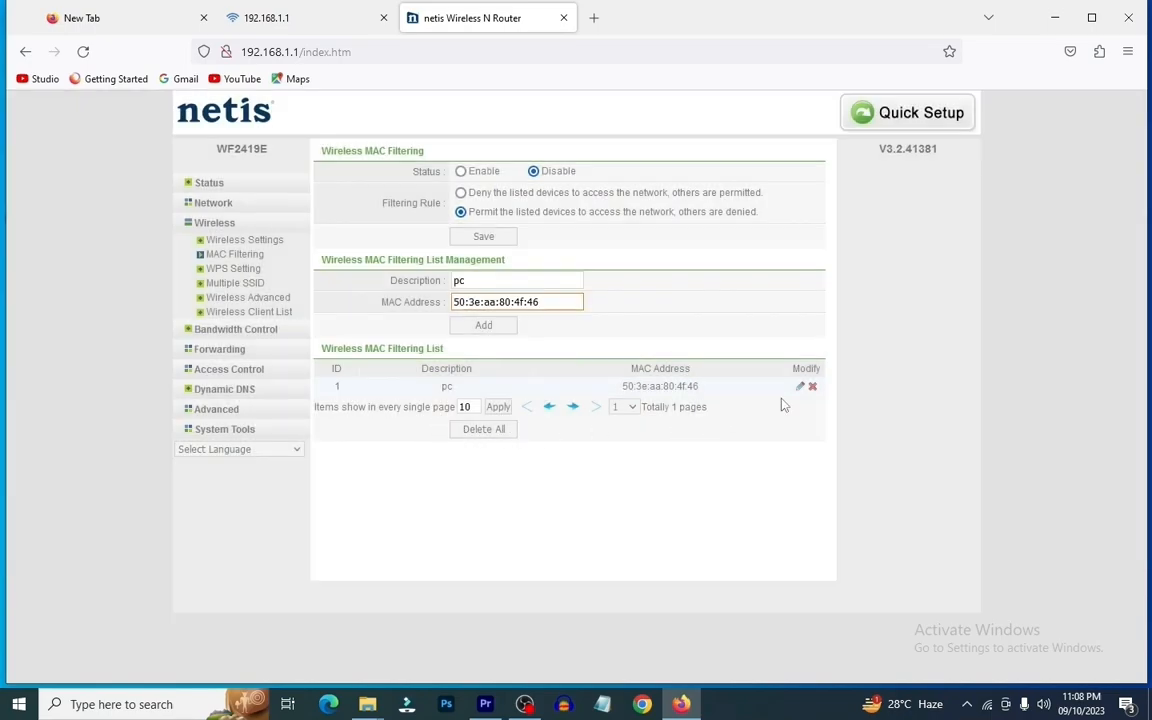
# Step: Enable and save wireless MAC filtering with the rule permitting only listed devices, and set its status back to Disable and save
pyautogui.click(479, 234)
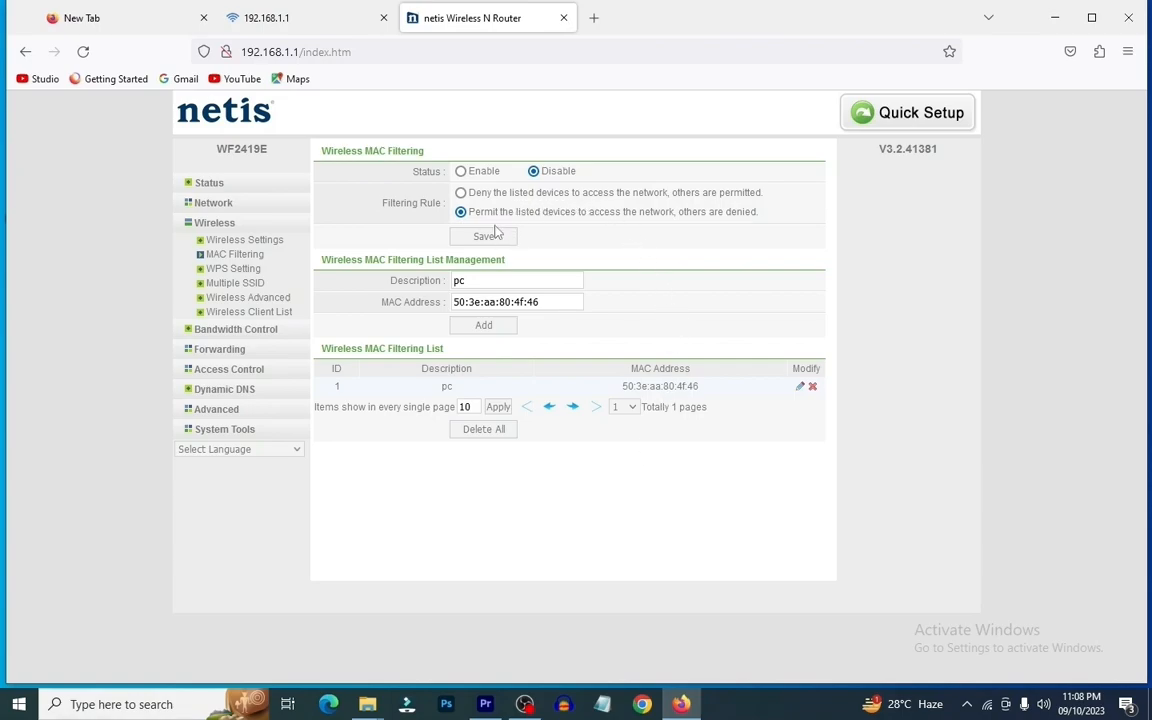
pyautogui.click(461, 172)
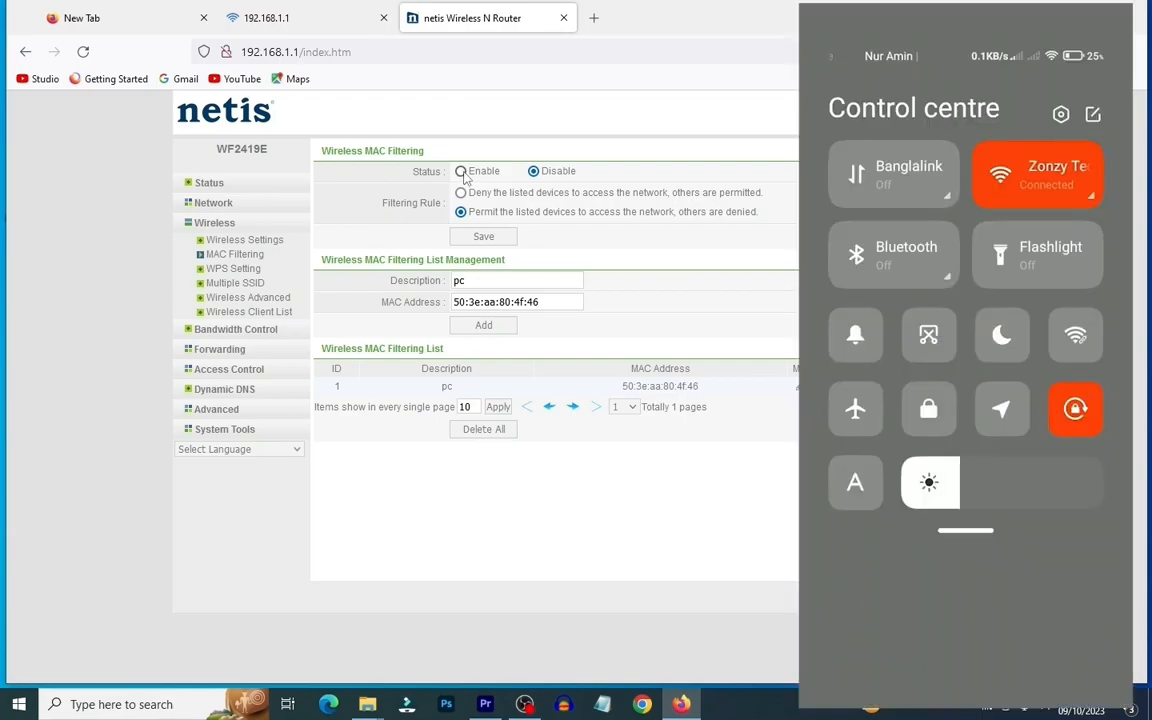
pyautogui.click(489, 240)
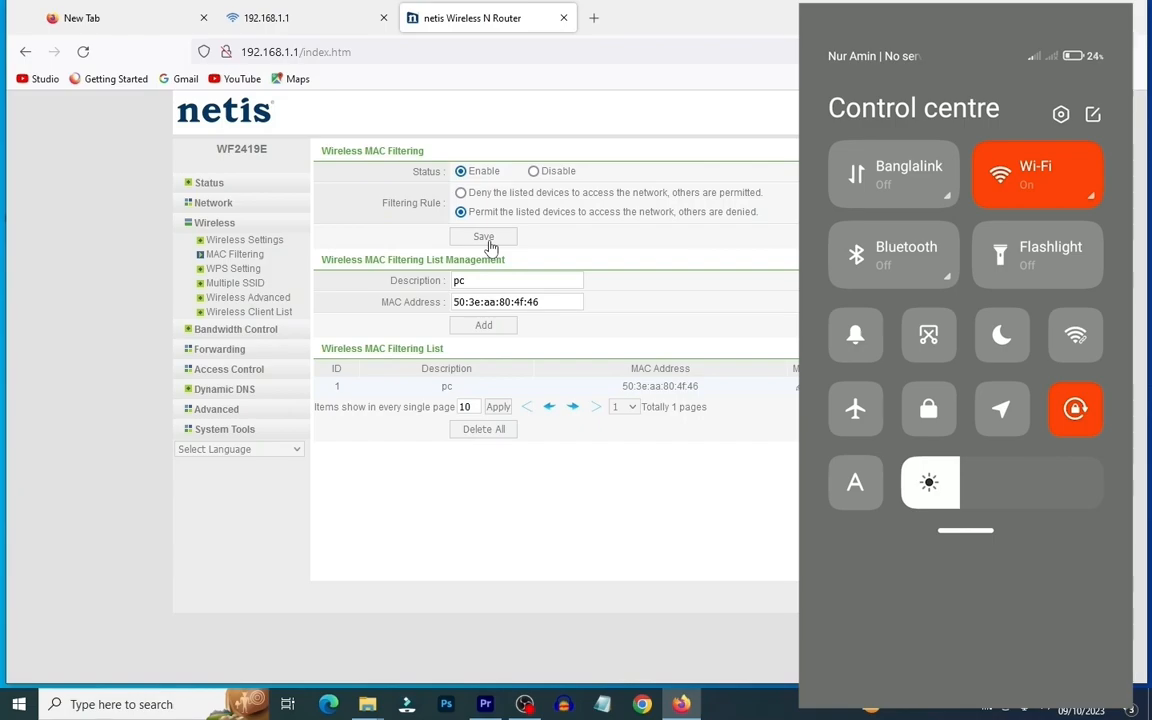
pyautogui.click(534, 172)
pyautogui.click(484, 237)
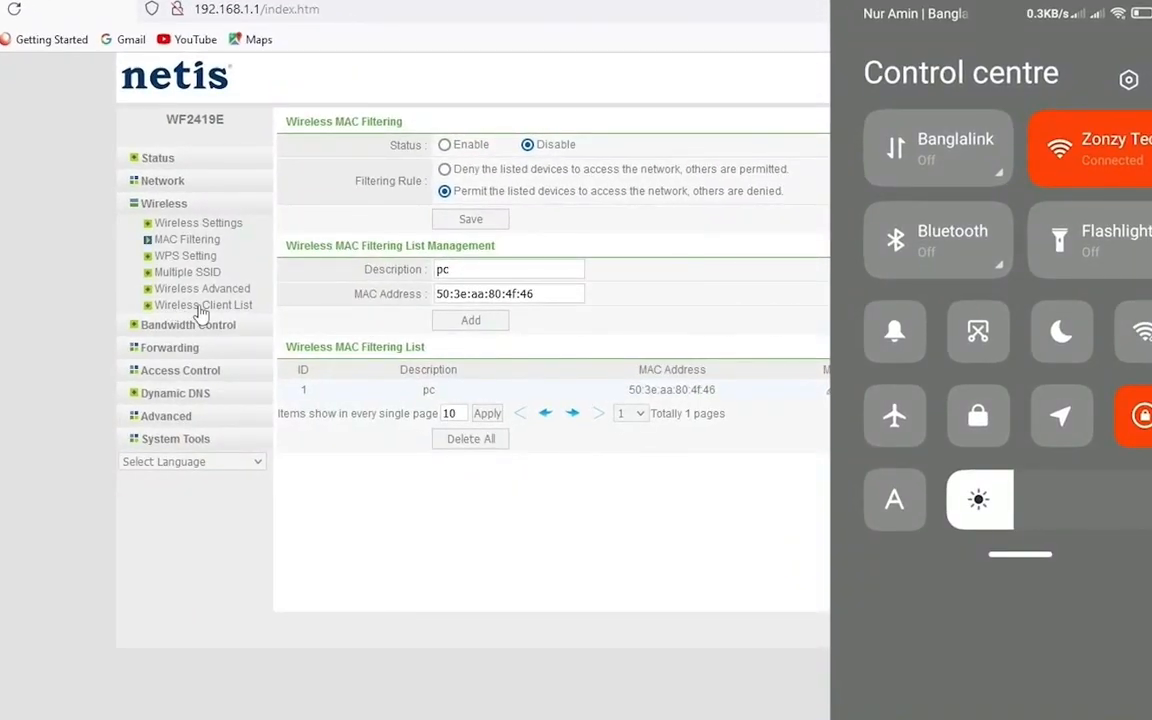
# Step: Copy the Redmi phone's MAC address from the Wireless Client List
pyautogui.click(201, 308)
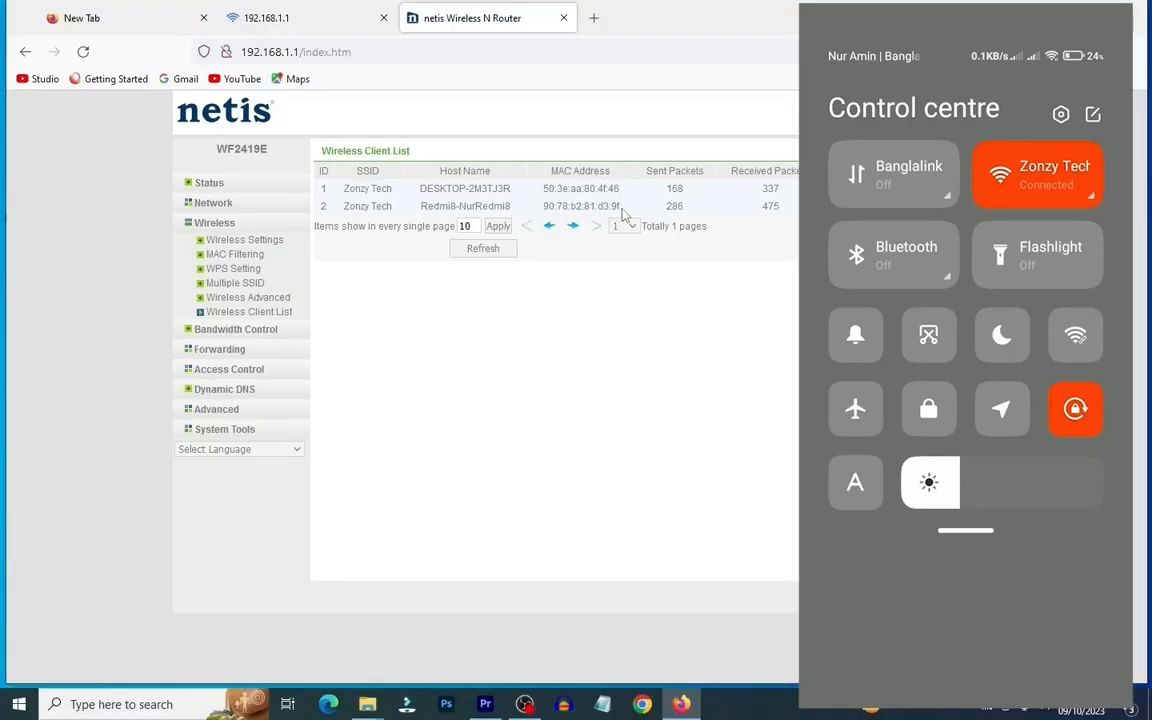
pyautogui.moveTo(623, 208); pyautogui.dragTo(543, 215)
pyautogui.hotkey('ctrl', 'c')
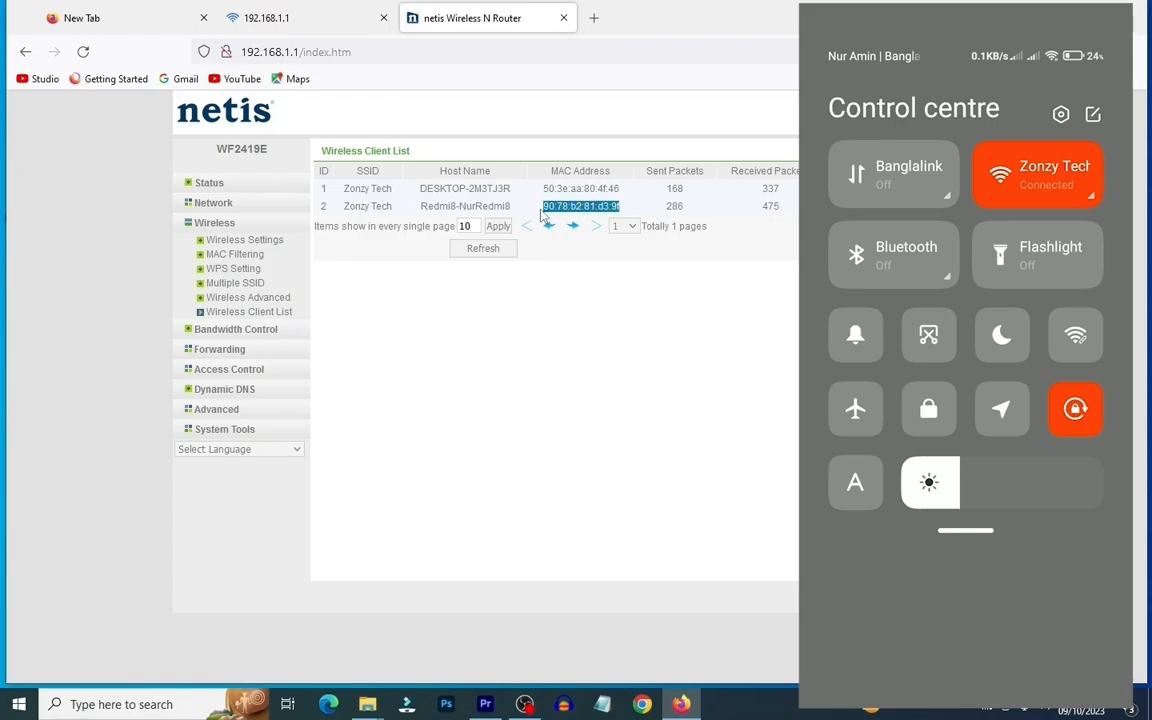
pyautogui.click(238, 256)
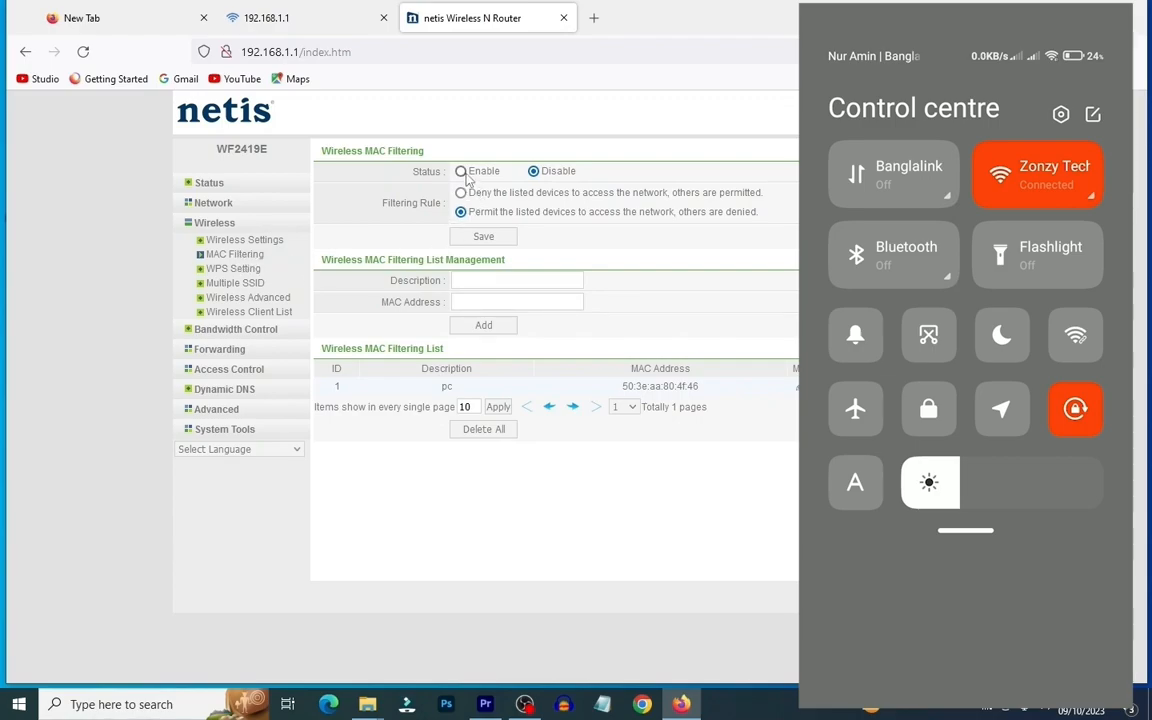
pyautogui.click(471, 283)
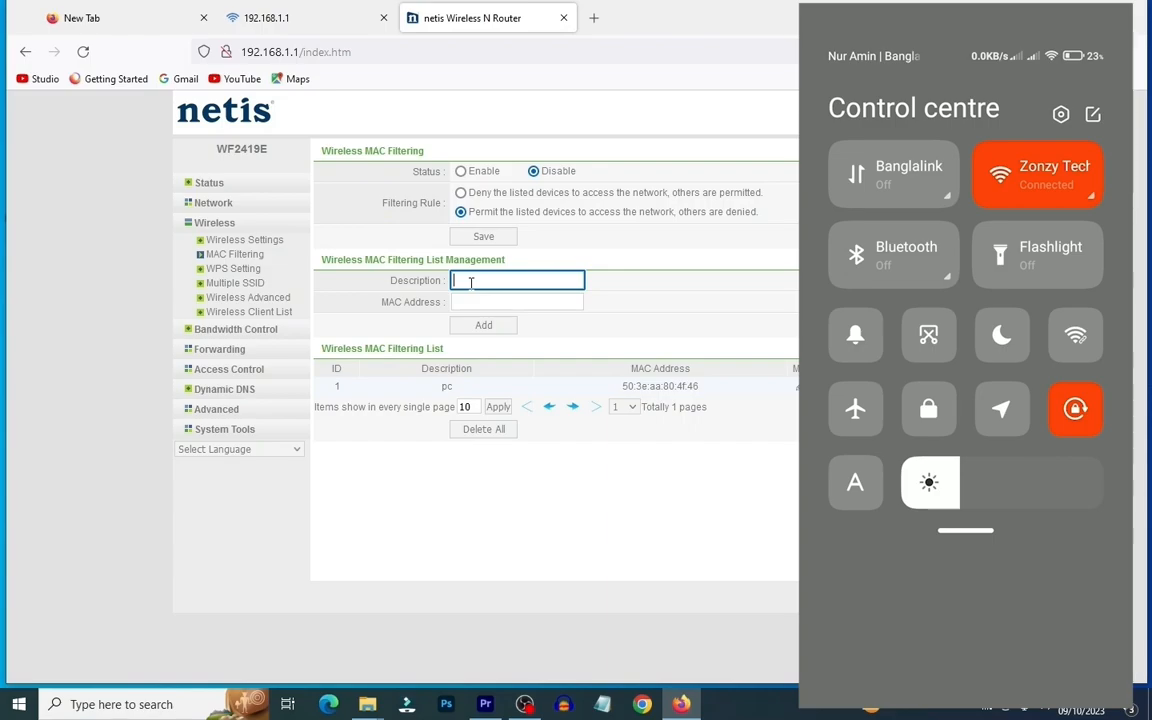
pyautogui.write('redmi')
pyautogui.click(466, 300)
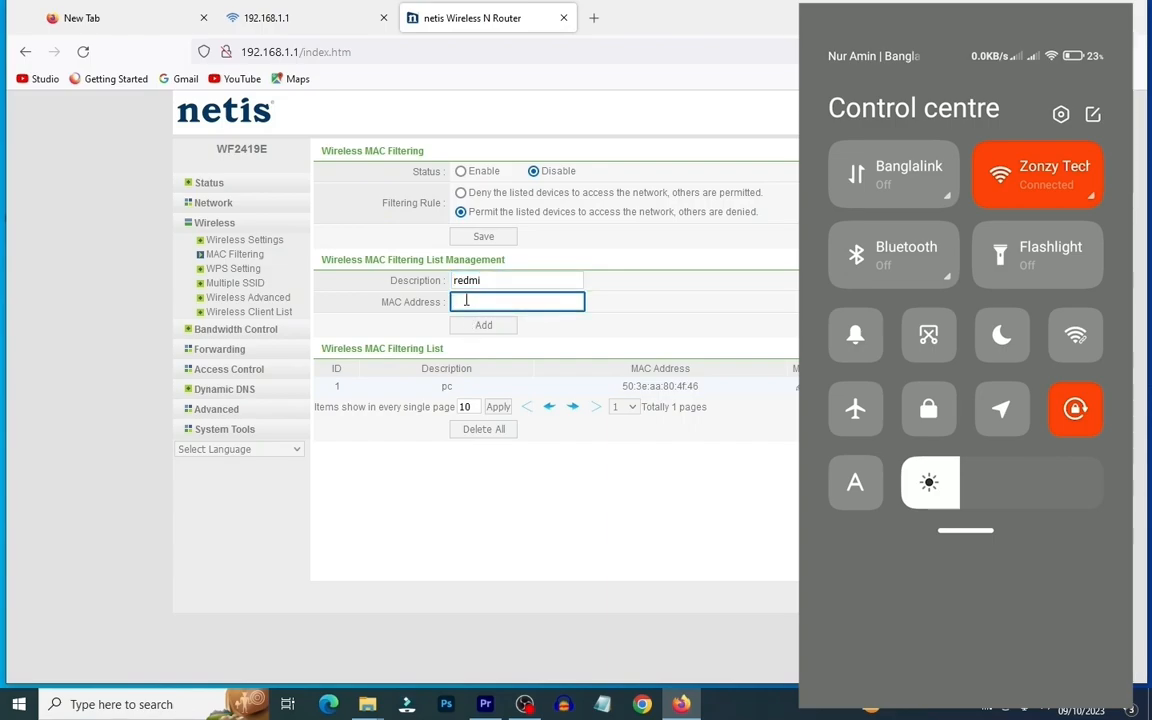
pyautogui.hotkey('ctrl', 'v')
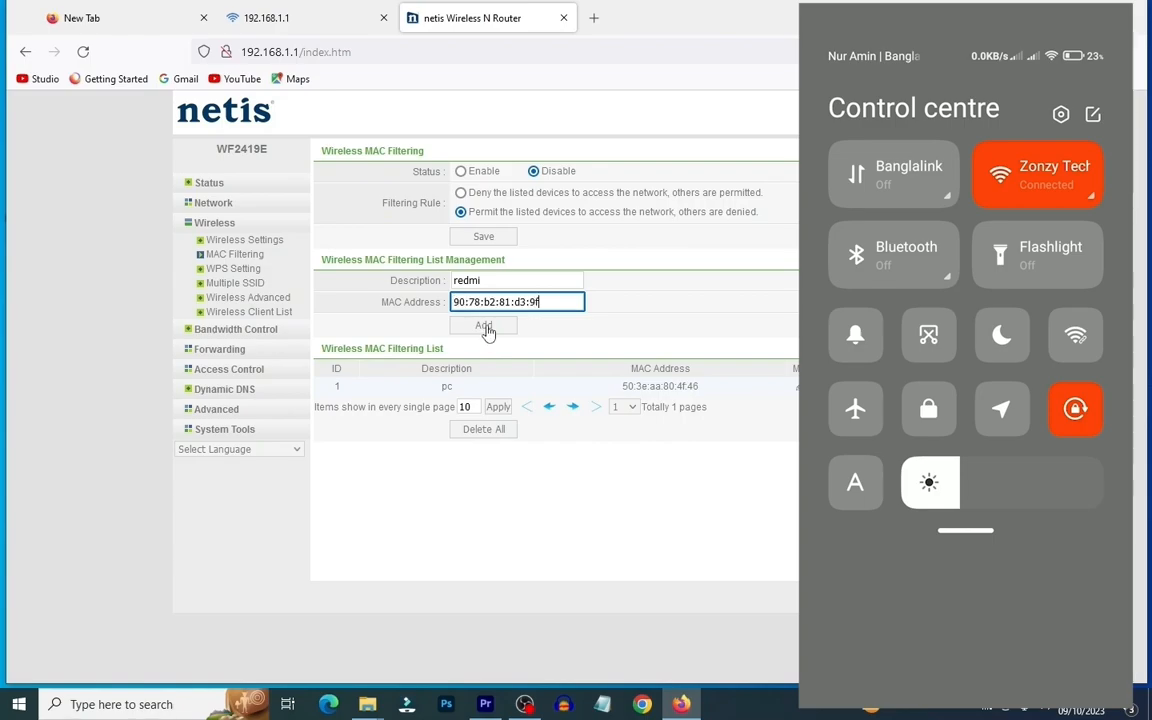
pyautogui.click(484, 326)
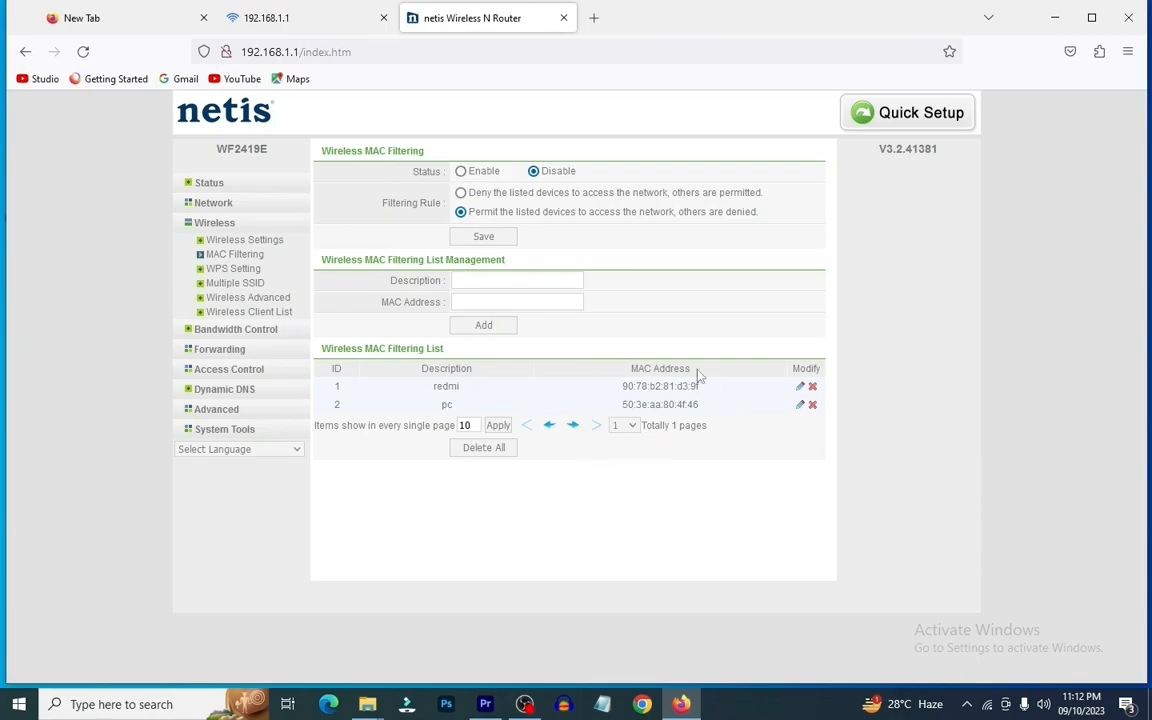
# Step: Enable wireless MAC filtering with the rule permitting only listed devices, and save the setting
pyautogui.click(462, 173)
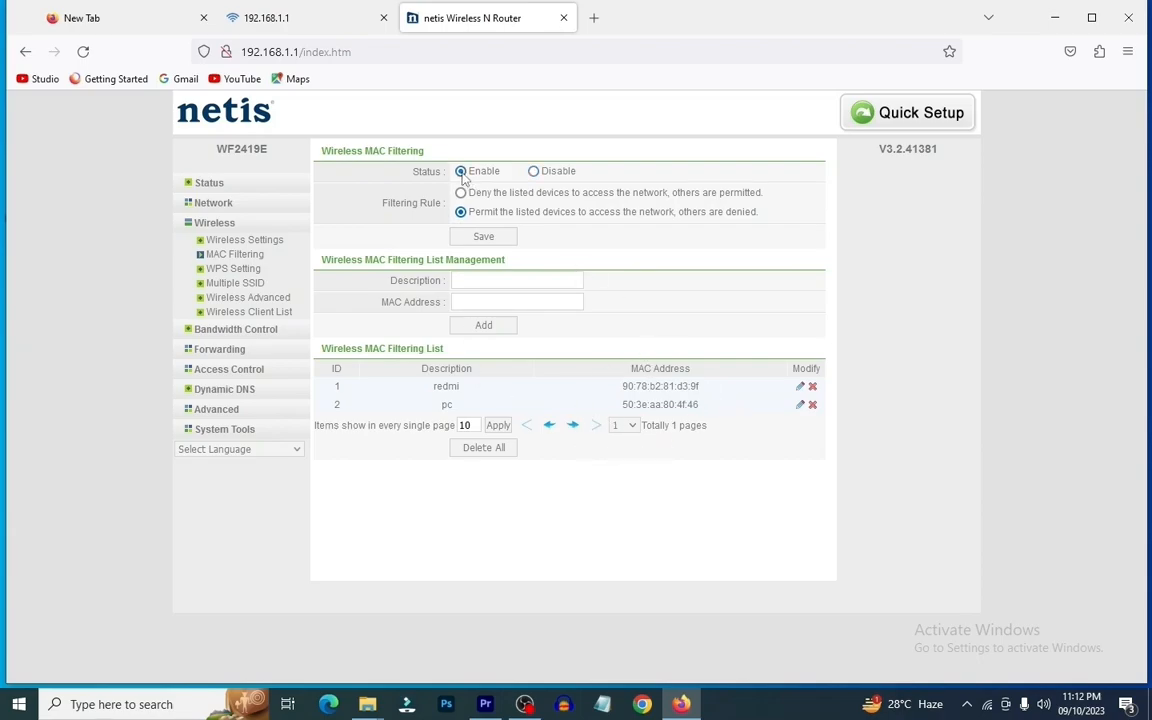
pyautogui.click(484, 238)
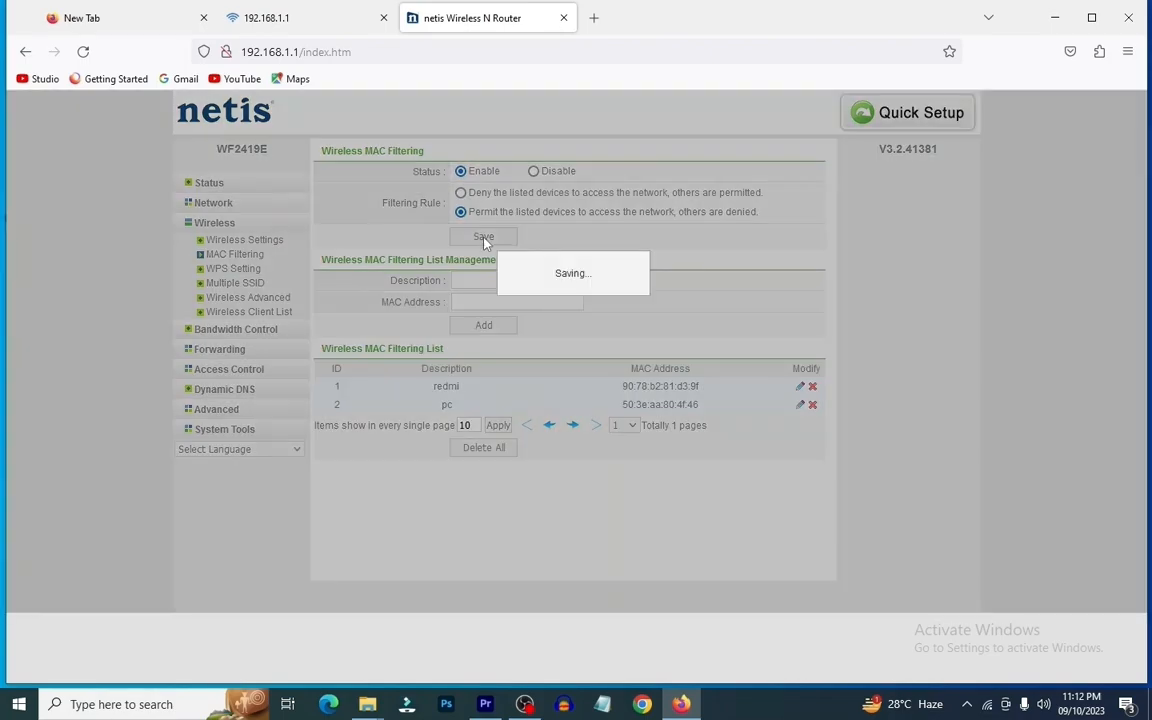